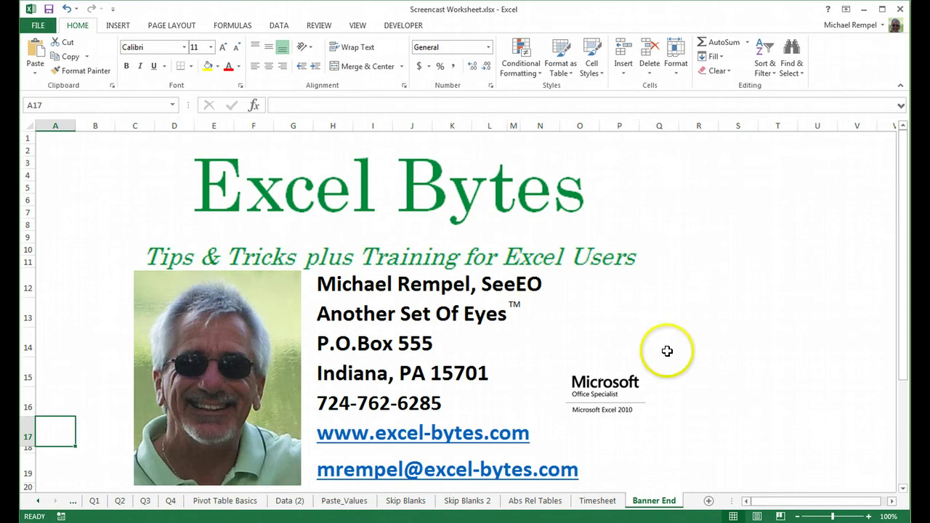
# On the Timesheet sheet, calculate Option #1's elapsed time in cell F6 with the formula =F4-F3
pyautogui.click(589, 500)
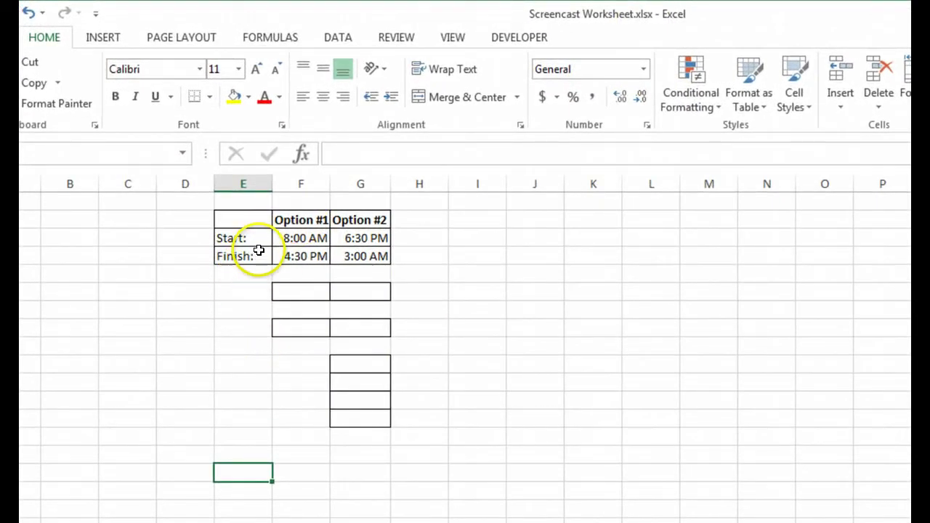
pyautogui.click(297, 288)
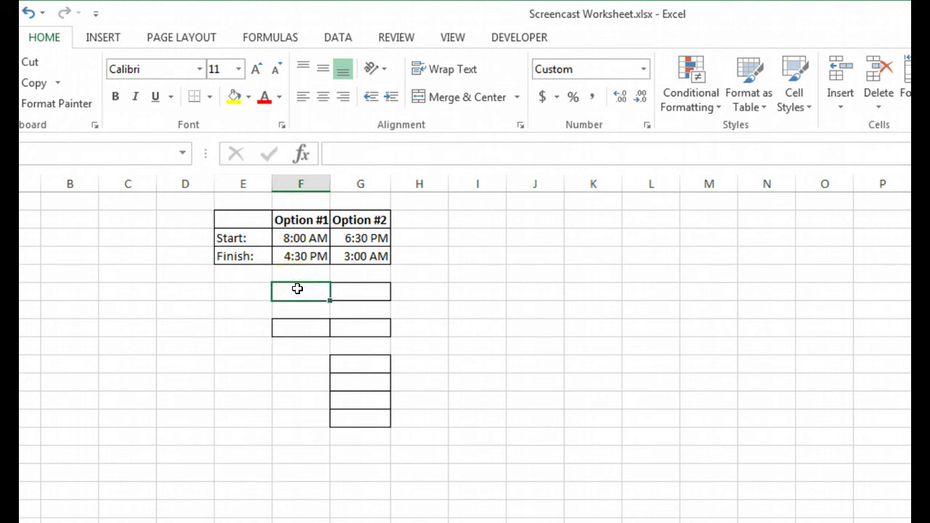
pyautogui.write('=')
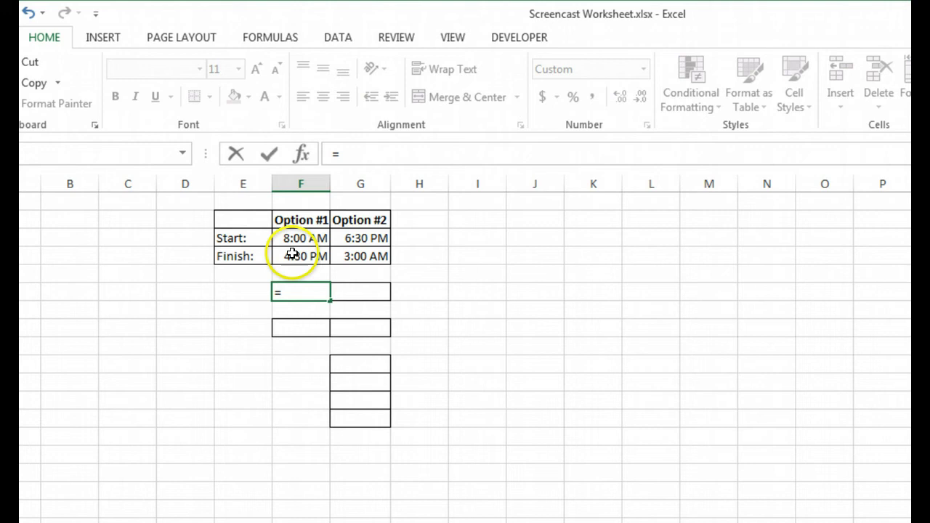
pyautogui.click(290, 252)
pyautogui.write('-')
pyautogui.click(299, 237)
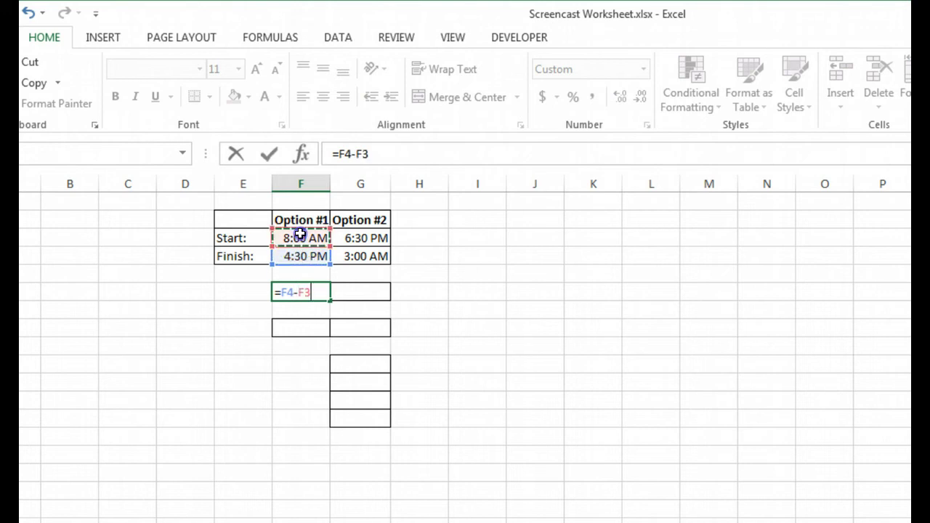
pyautogui.press('Return')
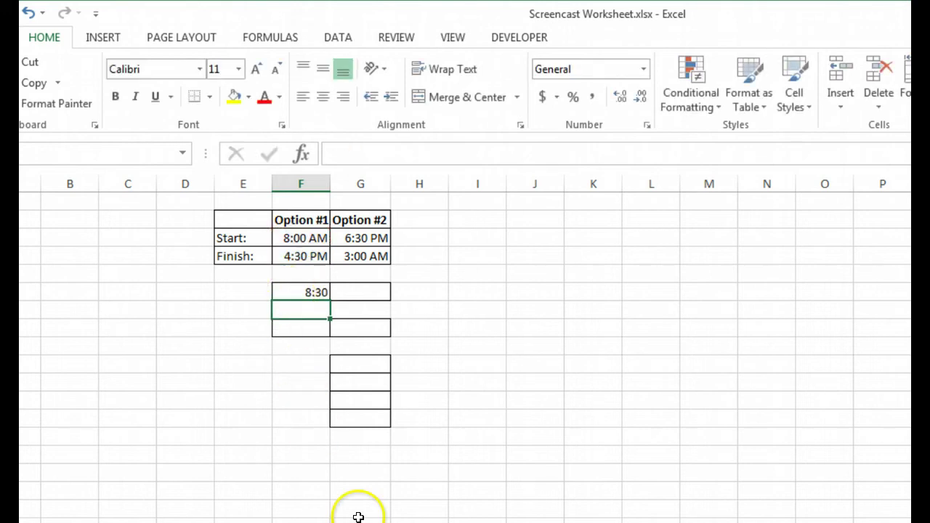
# Apply the custom number format h:mm to the Option #1 elapsed-time result in cell F6
pyautogui.press('Up')
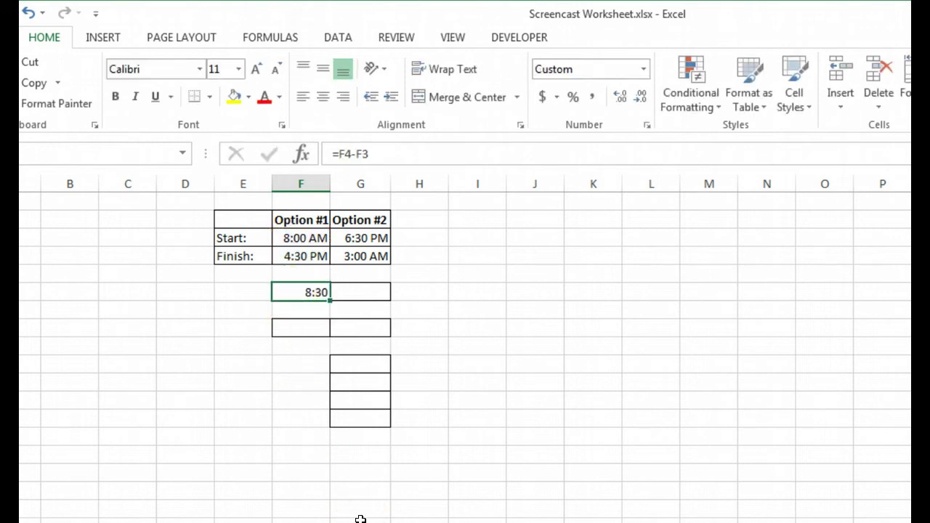
pyautogui.hotkey('ctrl', '1')
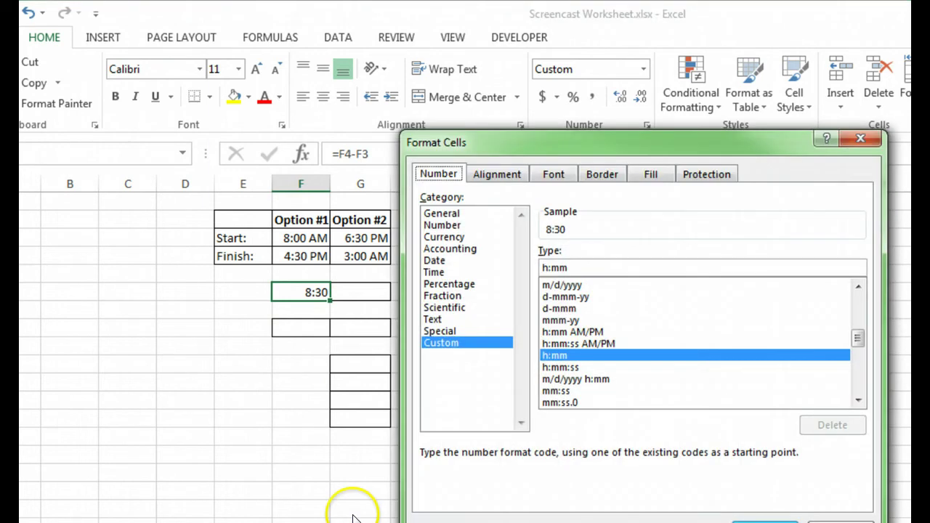
pyautogui.moveTo(587, 145); pyautogui.dragTo(639, 166)
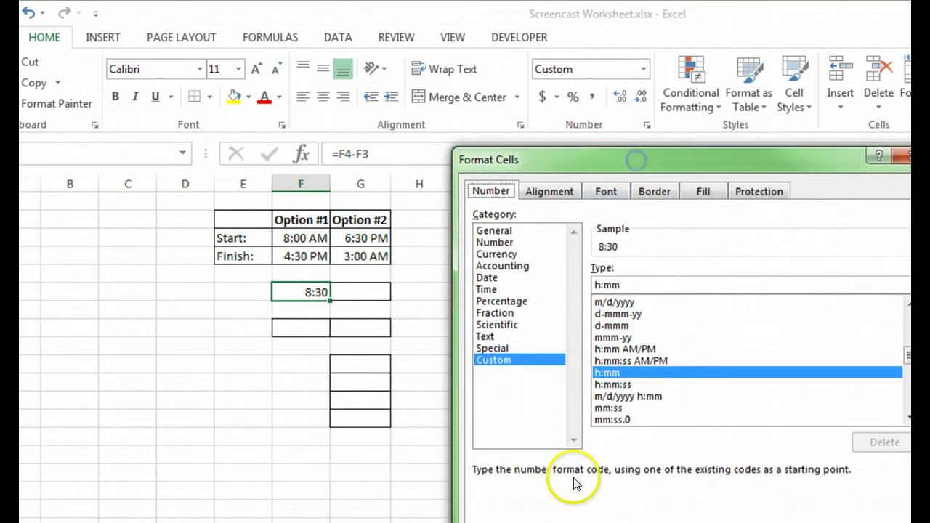
pyautogui.click(611, 373)
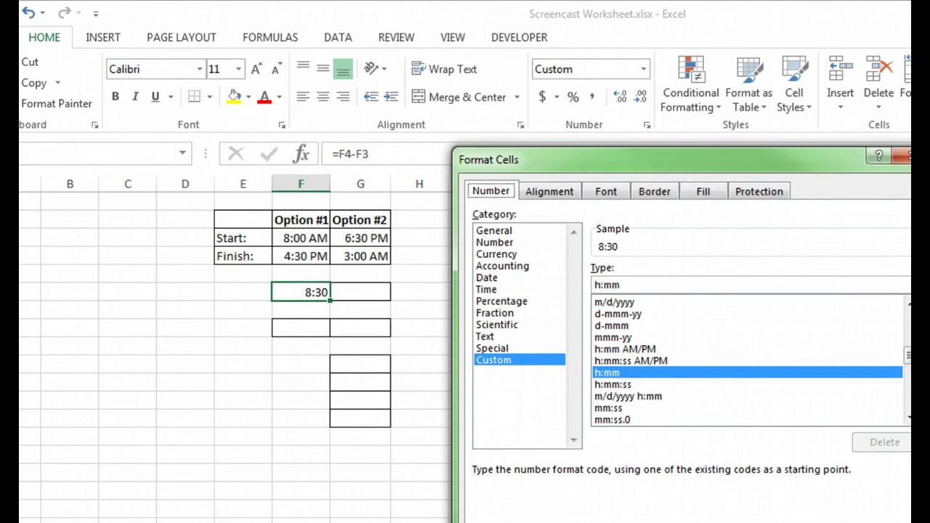
pyautogui.press('Return')
pyautogui.click(182, 438)
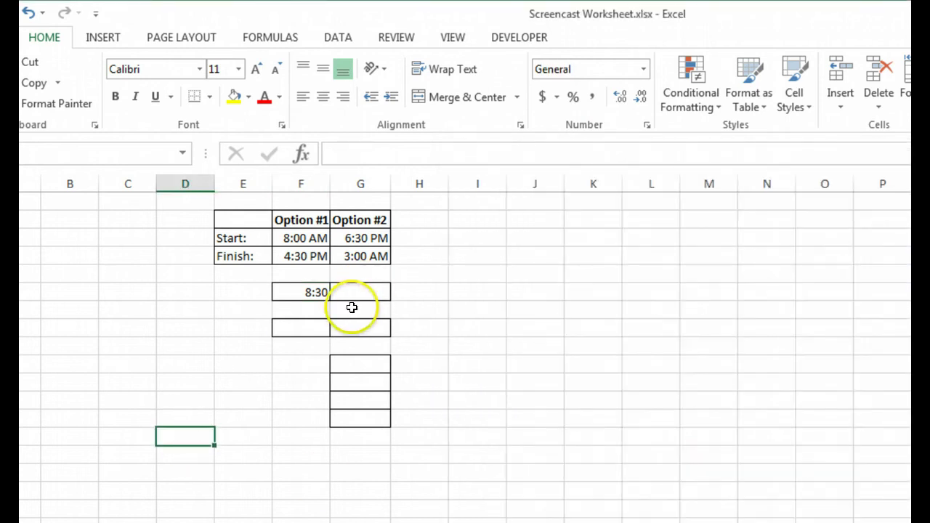
# Check the Option #2 start and finish times, and fill the subtraction formula from F6 across to G6
pyautogui.click(344, 238)
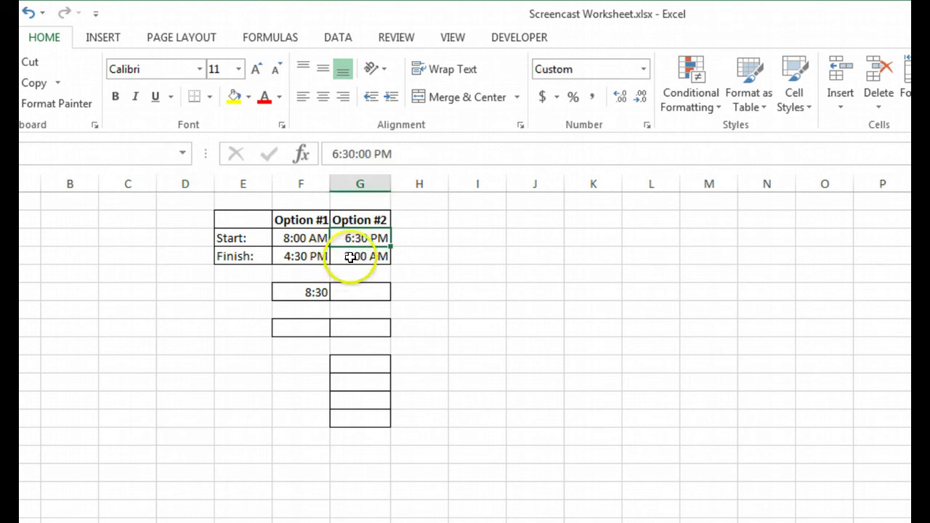
pyautogui.click(350, 257)
pyautogui.click(312, 292)
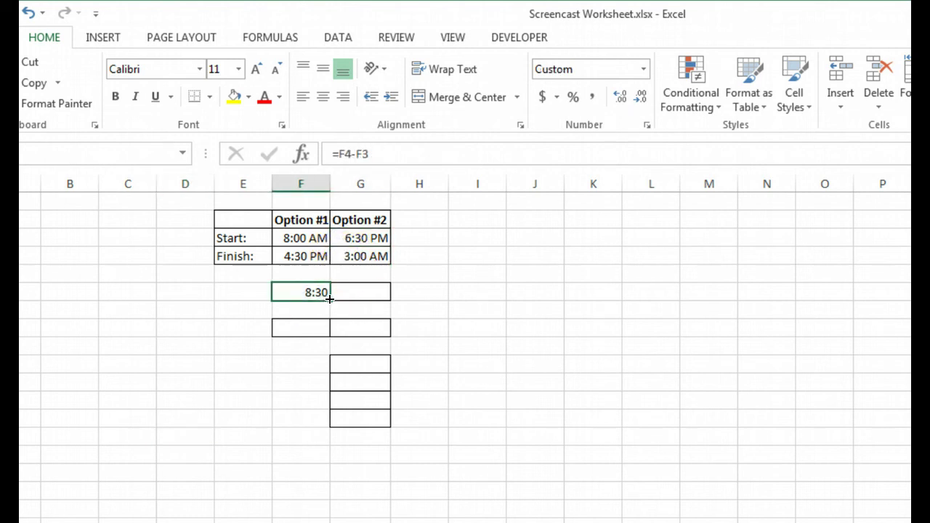
pyautogui.moveTo(329, 298); pyautogui.dragTo(366, 292)
# Try widening column G substantially to reveal the Option #2 result in G6, and undo the width change
pyautogui.click(359, 293)
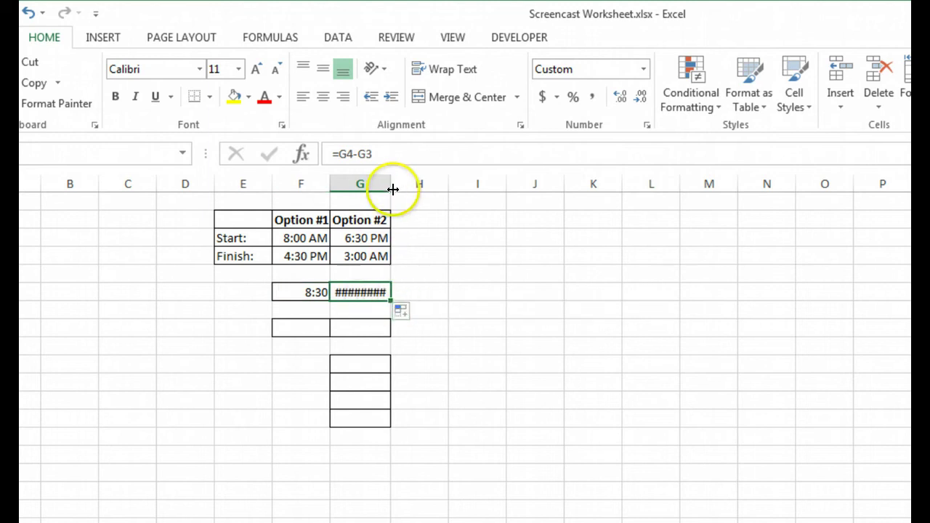
pyautogui.moveTo(392, 189); pyautogui.dragTo(879, 124)
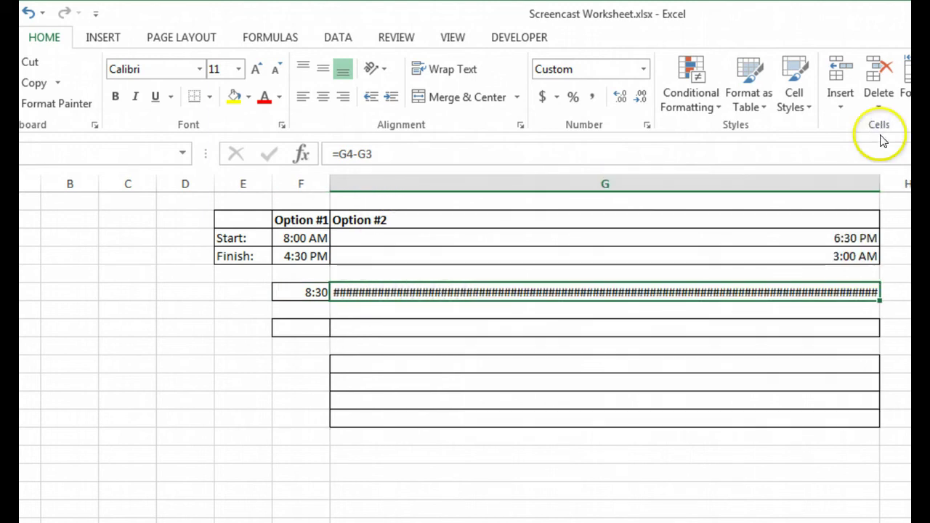
pyautogui.hotkey('ctrl', 'z')
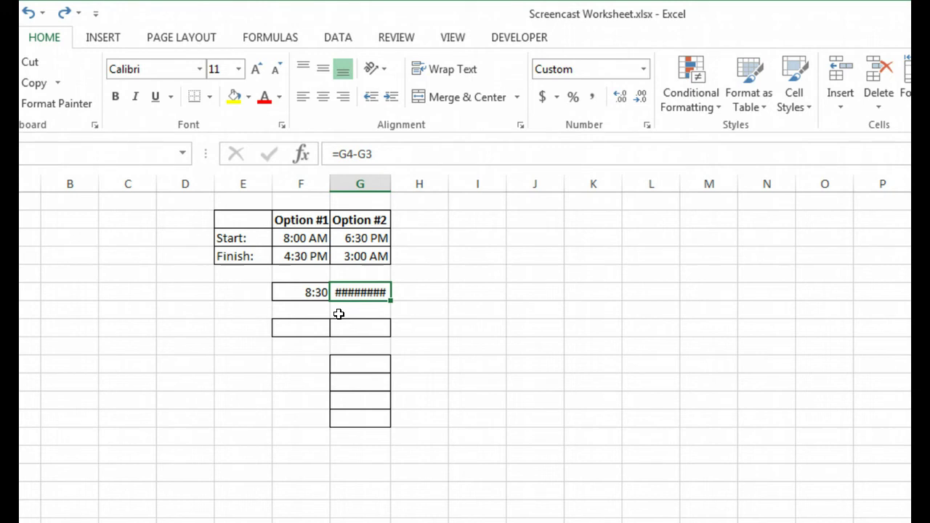
# Calculate Option #1's elapsed time in cell F8 with the formula =MOD(F4-F3,1)
pyautogui.click(283, 328)
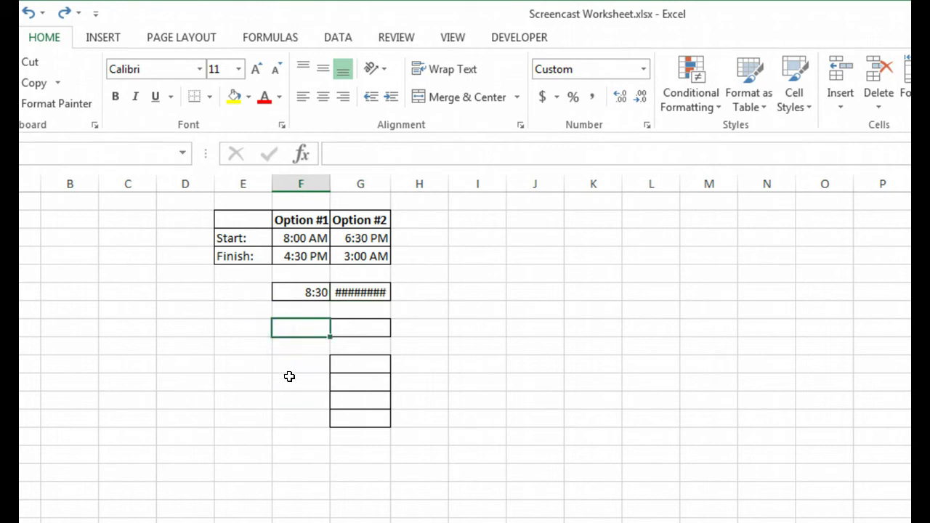
pyautogui.write('=mod')
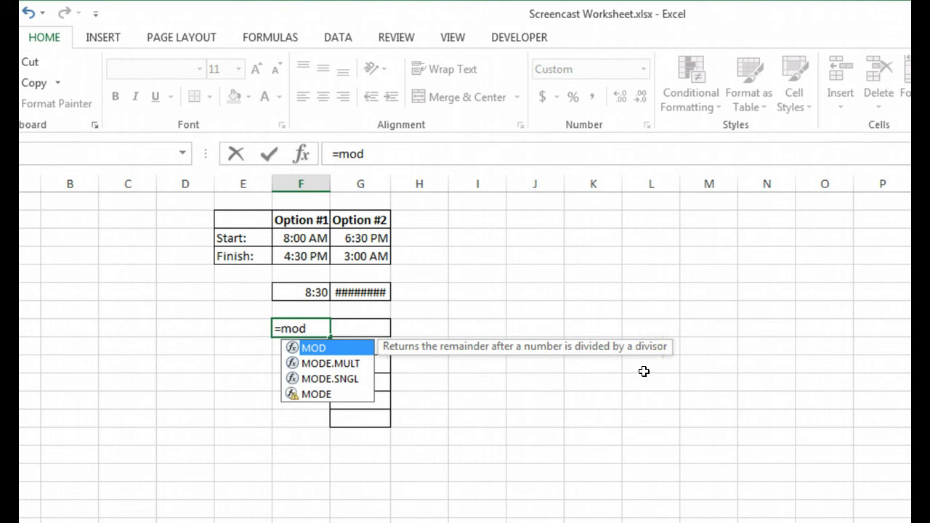
pyautogui.press('Tab')
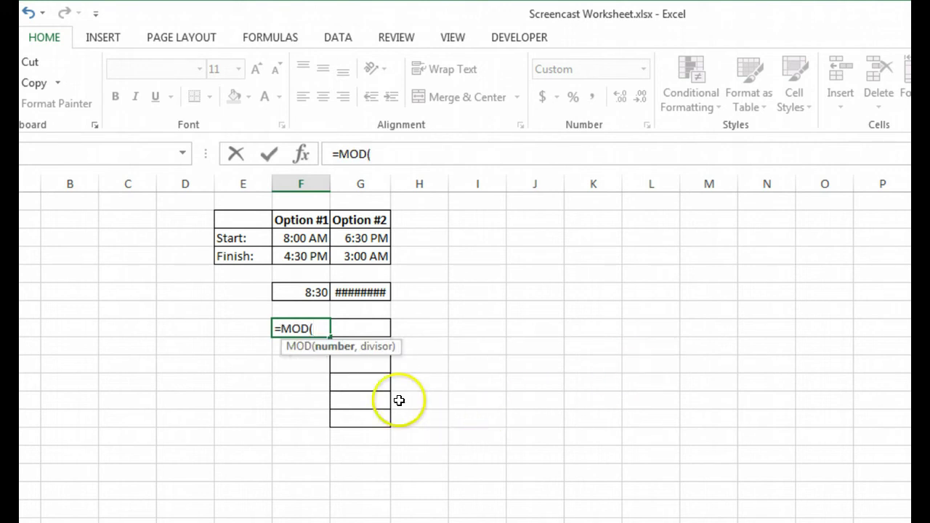
pyautogui.click(302, 253)
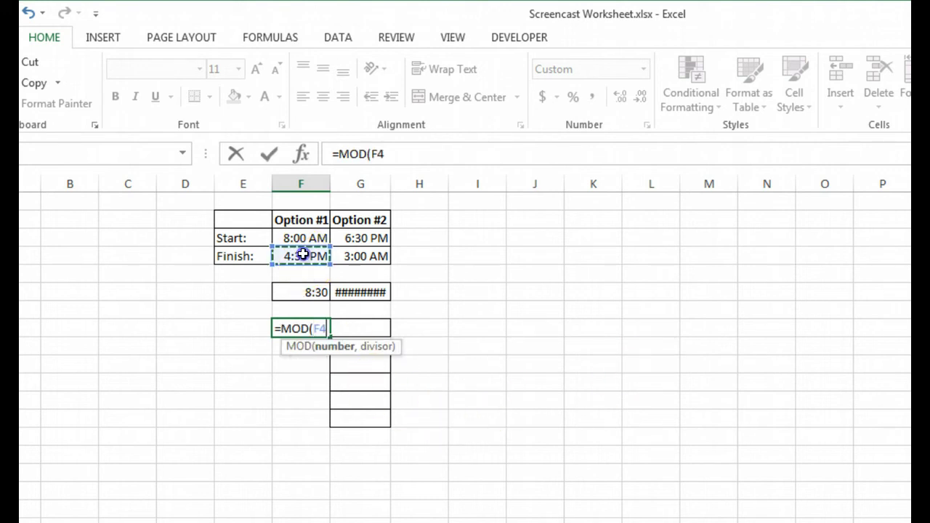
pyautogui.write('-')
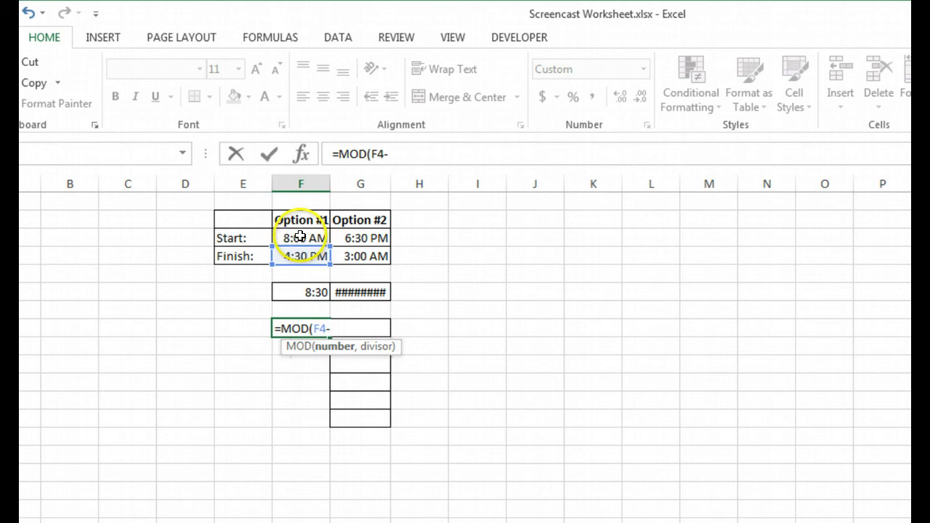
pyautogui.click(299, 236)
pyautogui.write(',')
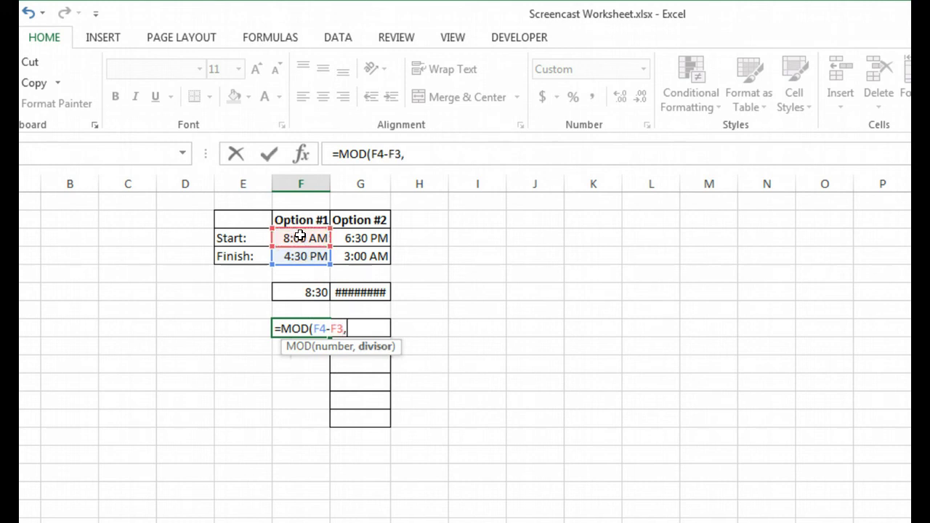
pyautogui.write('1)')
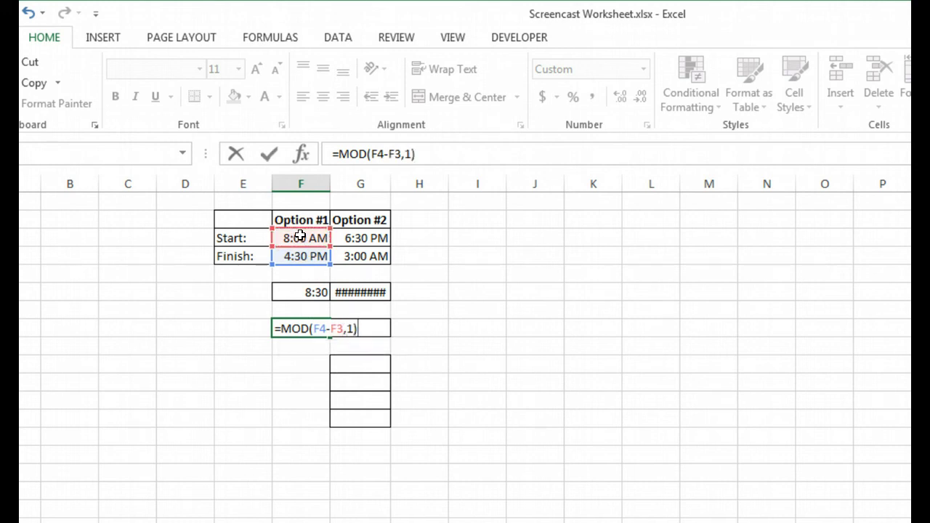
pyautogui.press('Return')
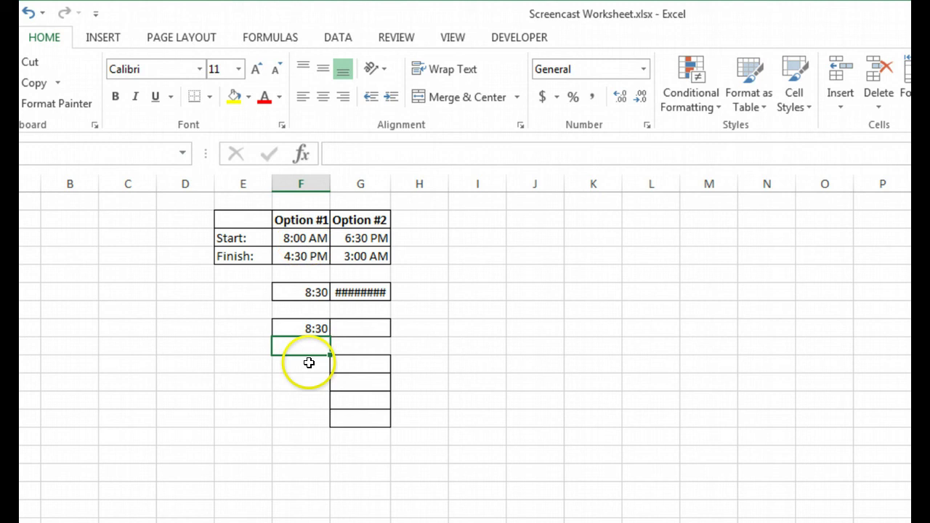
# Fill the MOD formula from F8 across to G8 and compare it with the plain subtraction formula in G6
pyautogui.click(300, 328)
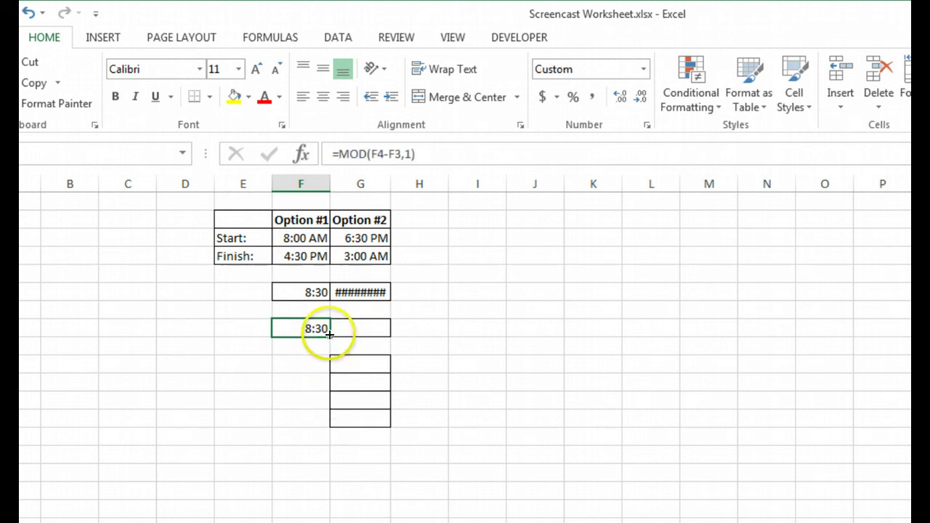
pyautogui.moveTo(330, 334); pyautogui.dragTo(385, 337)
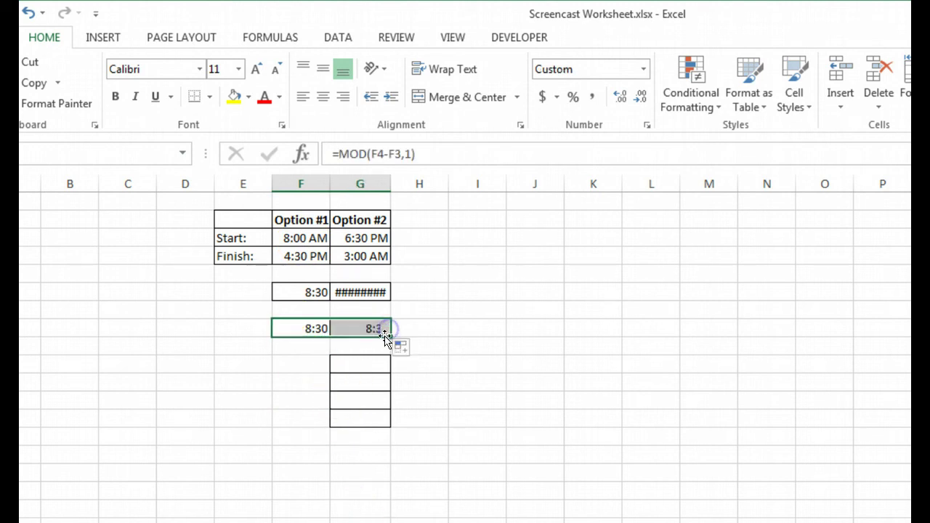
pyautogui.click(365, 331)
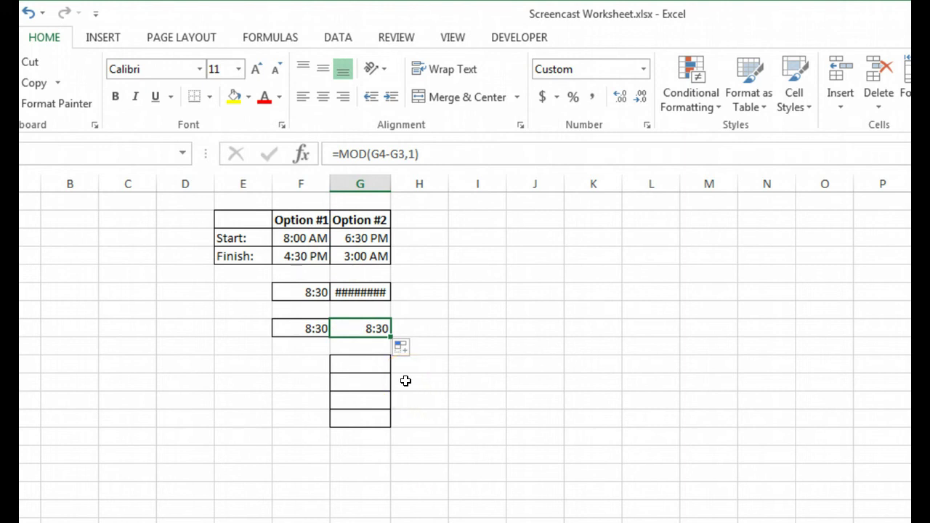
pyautogui.click(372, 292)
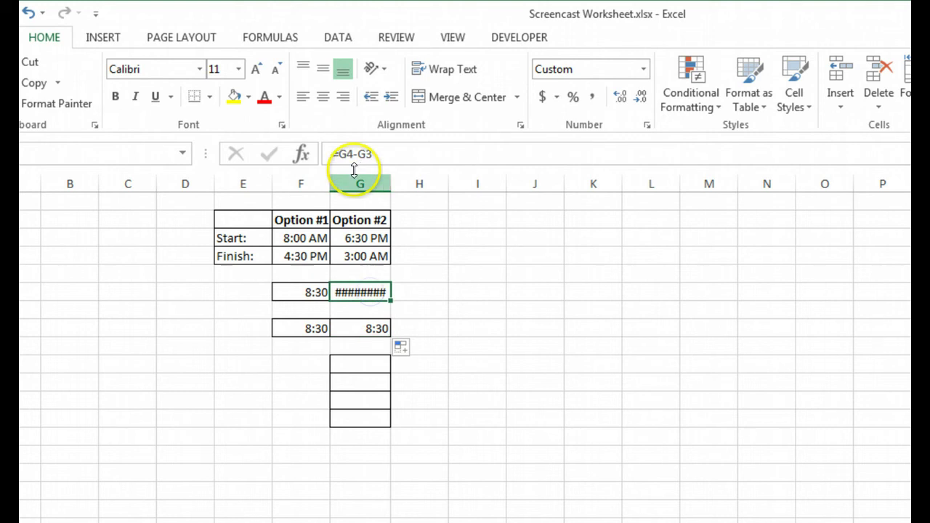
pyautogui.click(364, 363)
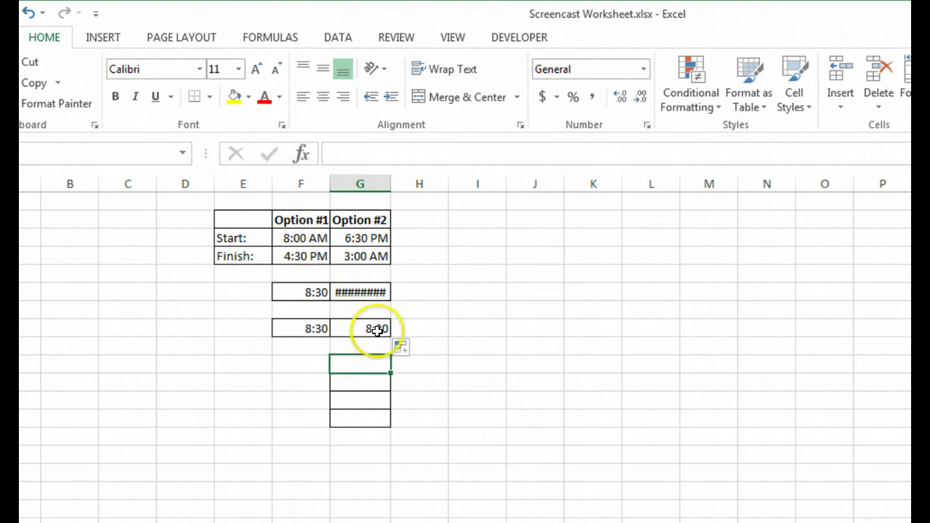
# Evaluate the MOD formula in G8 step by step until the subtraction inside it is resolved, and close the evaluation
pyautogui.click(347, 329)
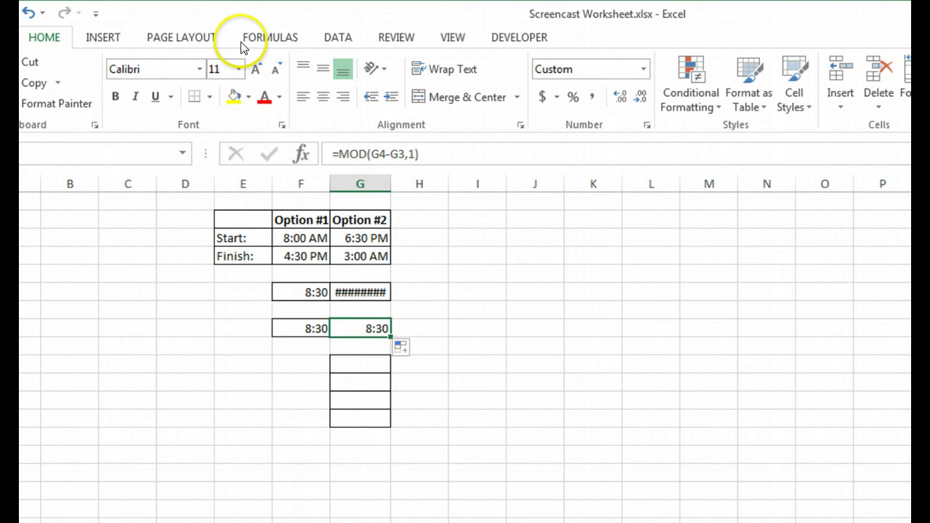
pyautogui.click(270, 37)
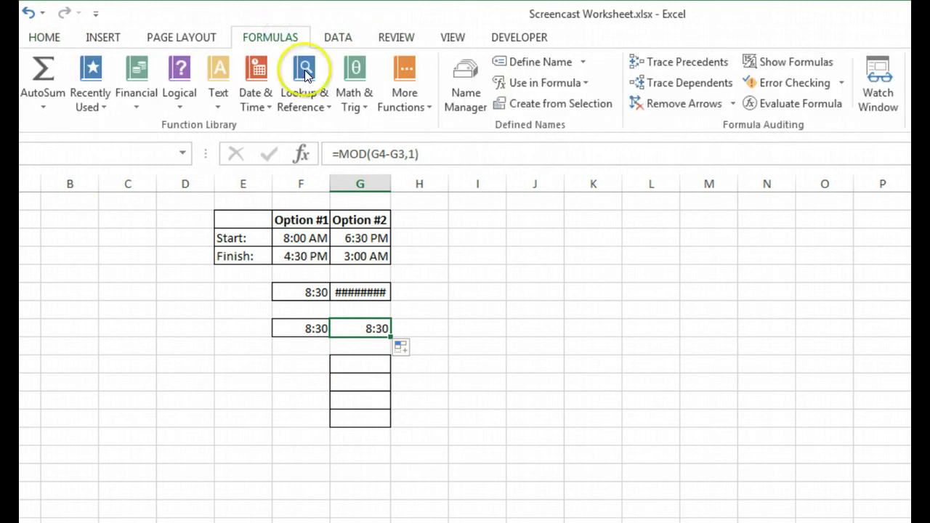
pyautogui.click(785, 103)
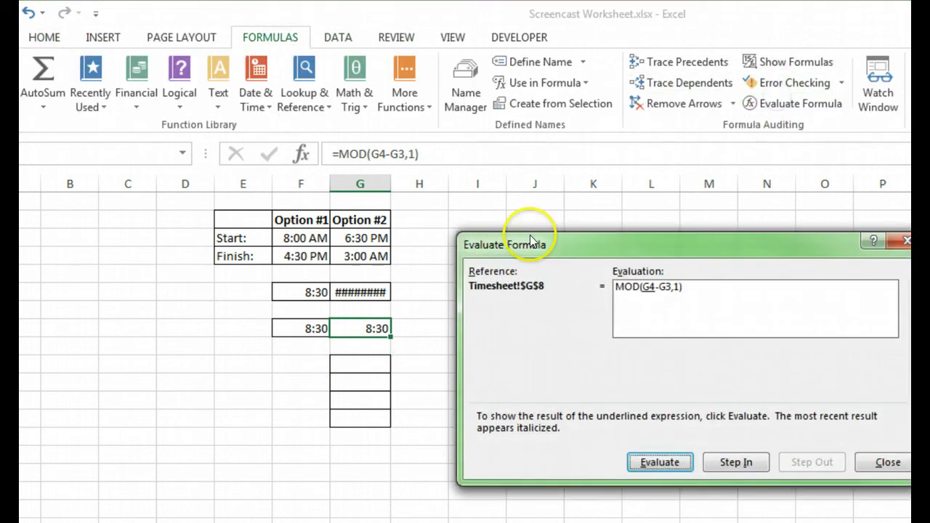
pyautogui.moveTo(535, 242); pyautogui.dragTo(491, 253)
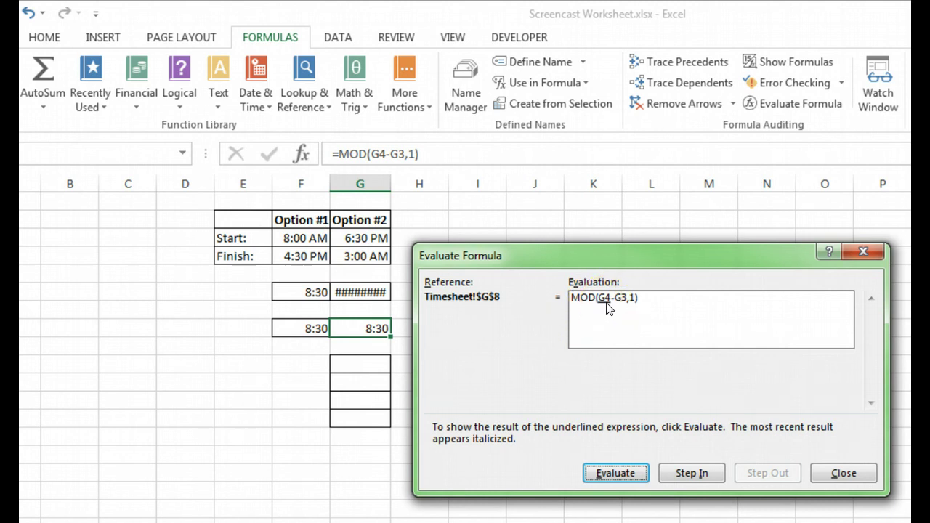
pyautogui.click(616, 473)
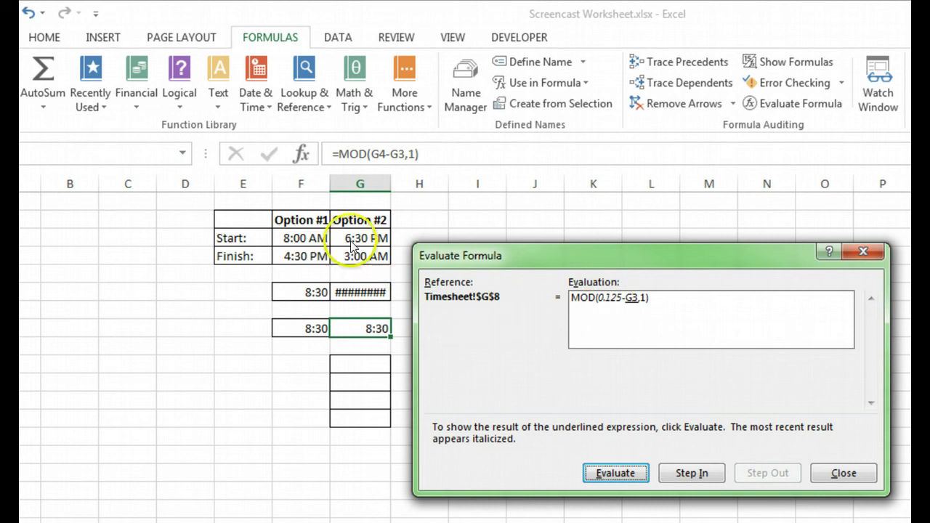
pyautogui.click(614, 473)
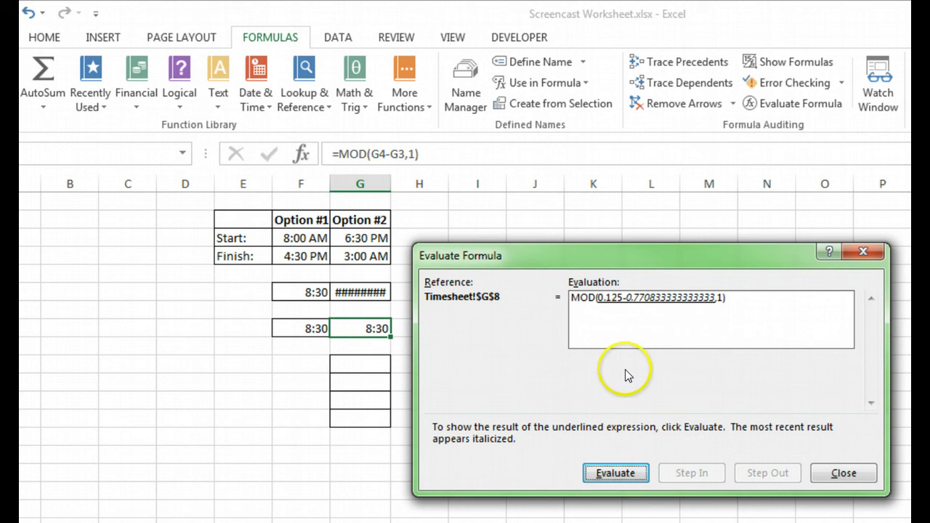
pyautogui.click(628, 476)
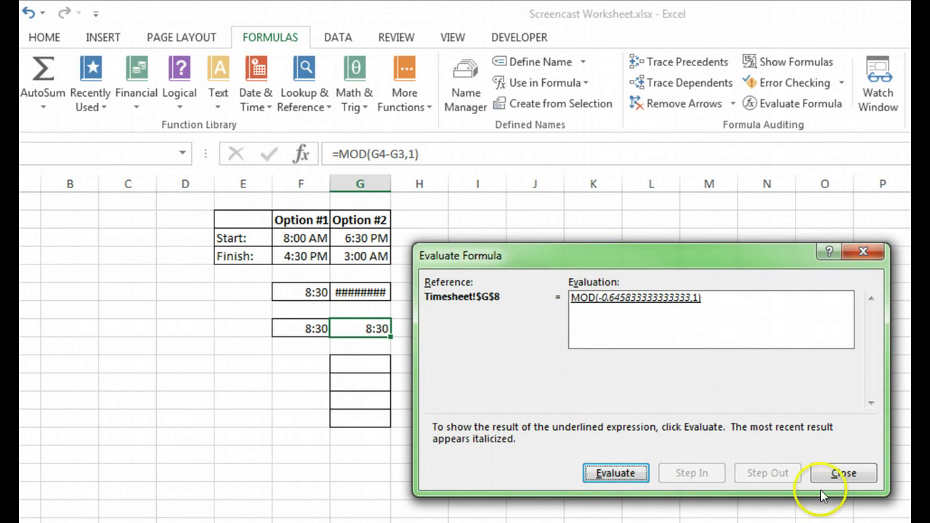
pyautogui.click(839, 473)
# Enter the decimal time difference .64583333 as a positive value in cell G10
pyautogui.click(350, 361)
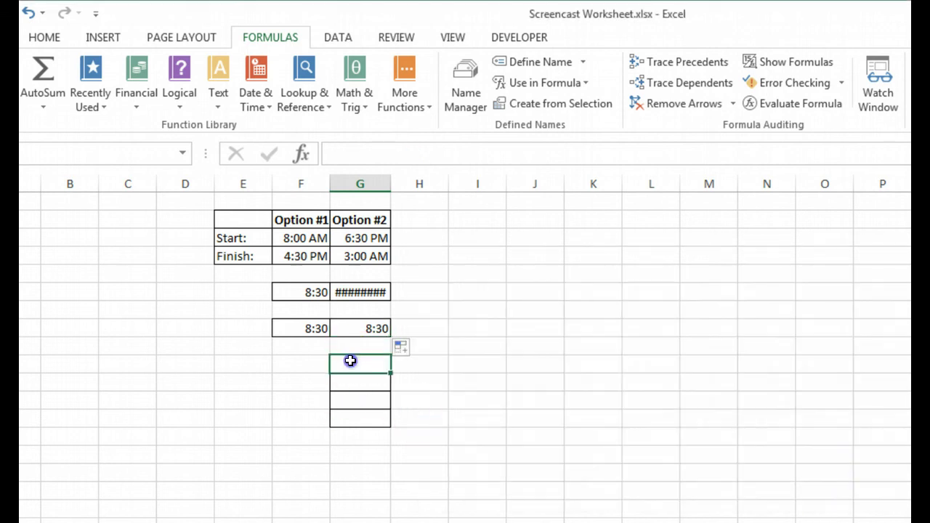
pyautogui.write('.')
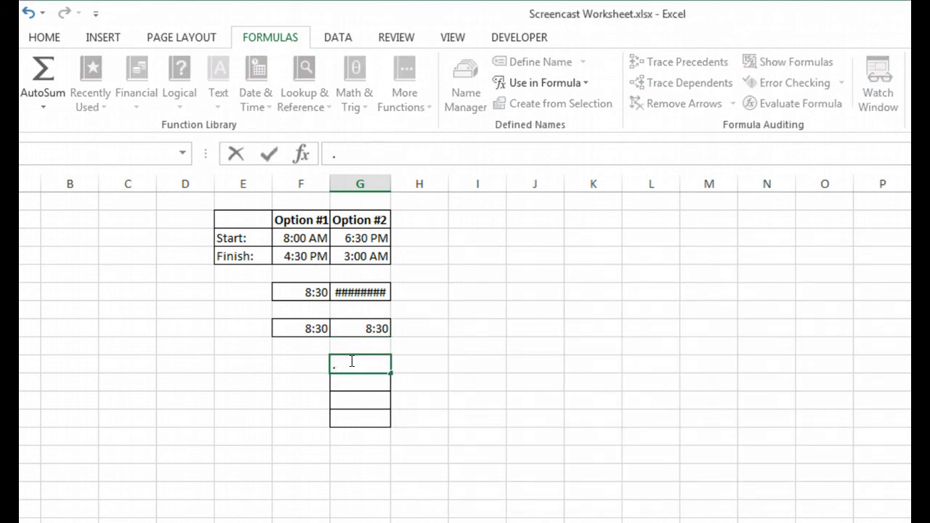
pyautogui.write('64583333')
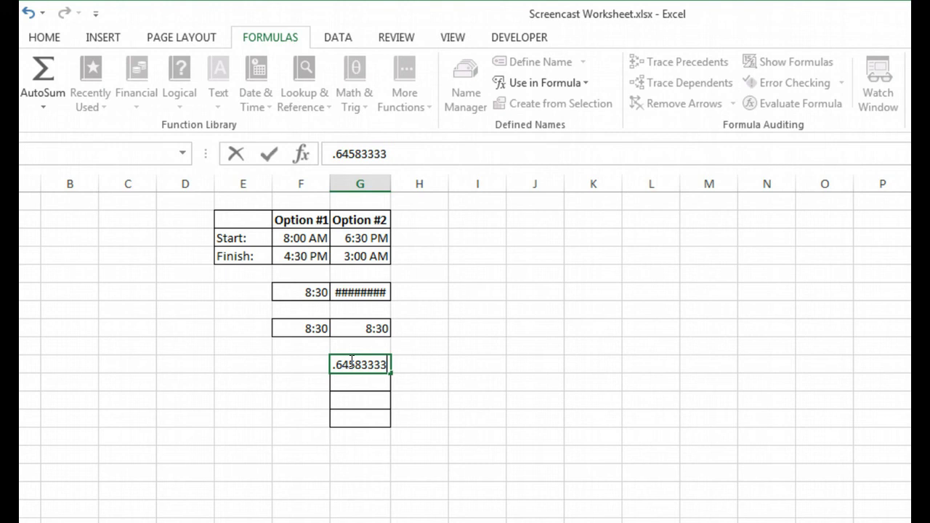
pyautogui.press('Return')
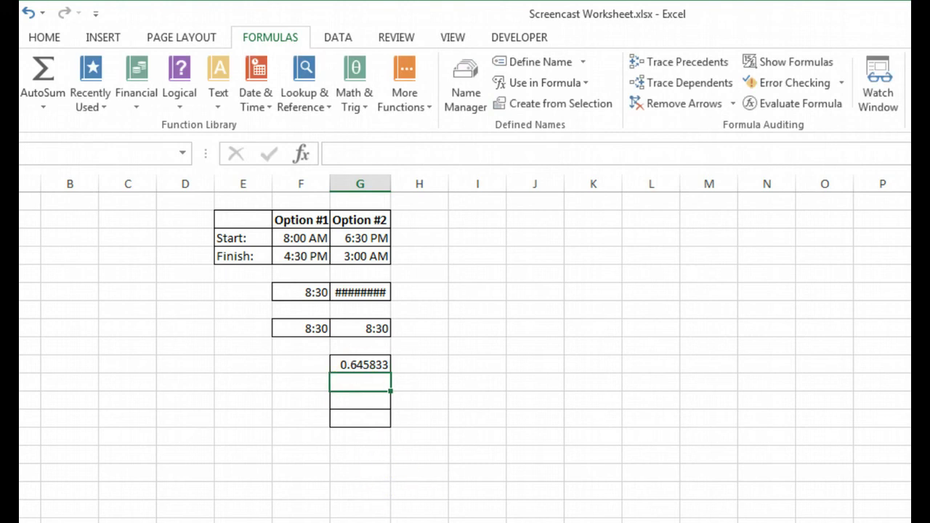
# Convert the decimal in G10 to hours in cell G11 with the formula =G10*24
pyautogui.write('=')
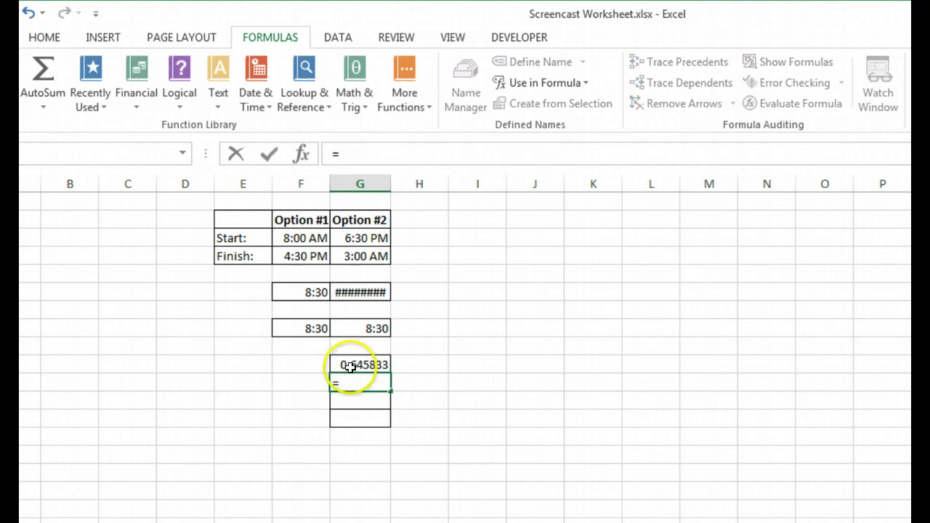
pyautogui.click(352, 365)
pyautogui.write('*')
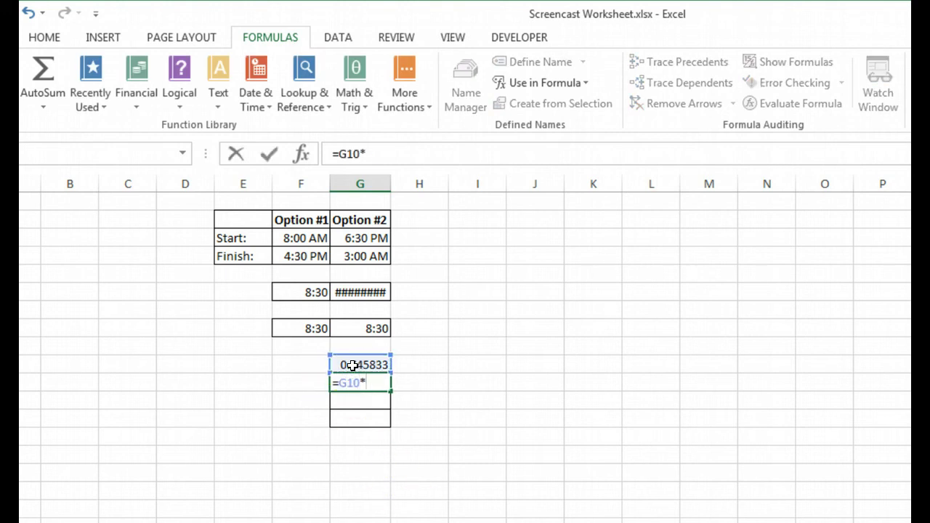
pyautogui.press('Return')
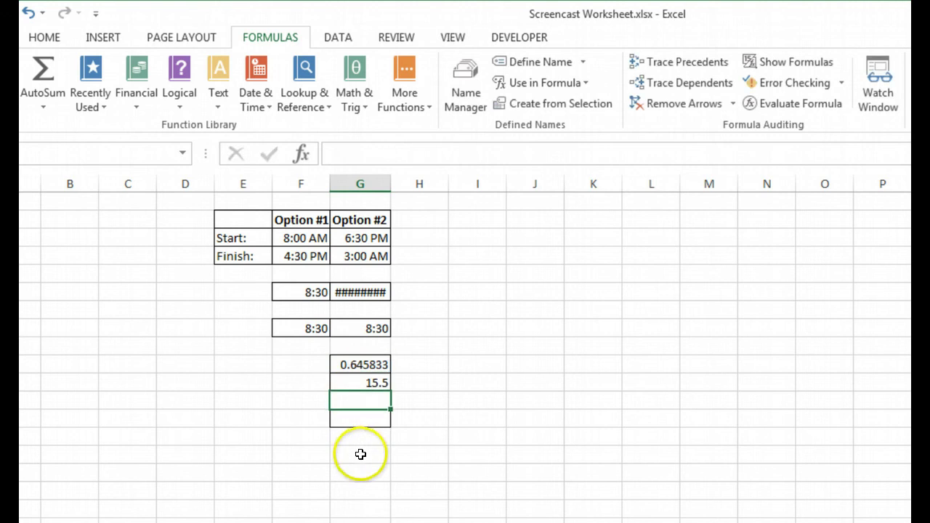
pyautogui.click(356, 382)
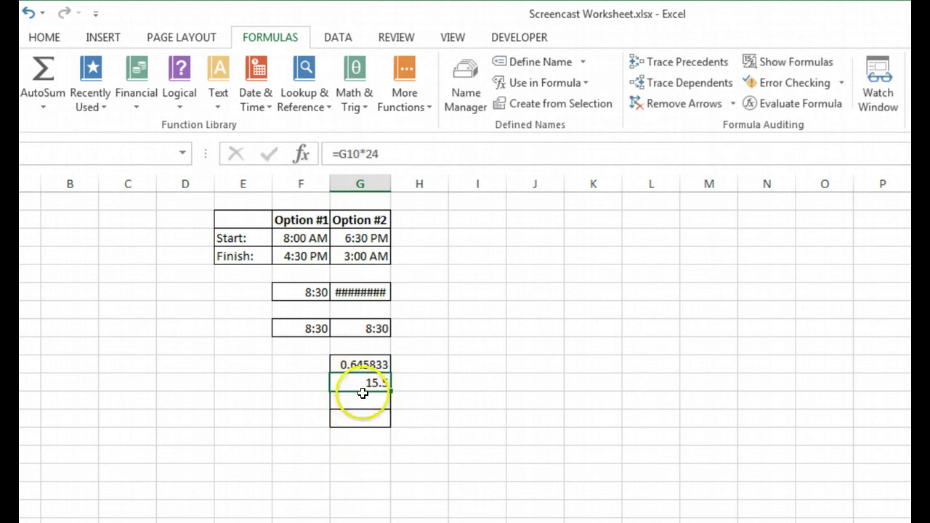
# Calculate the remaining fraction of a day in cell G12 with =1-G10, and check it against G10
pyautogui.click(360, 401)
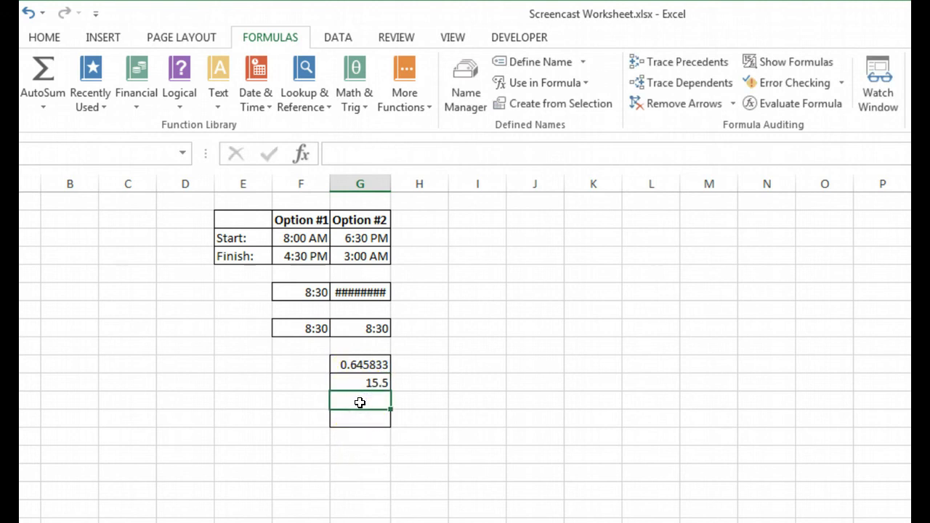
pyautogui.write('=1-')
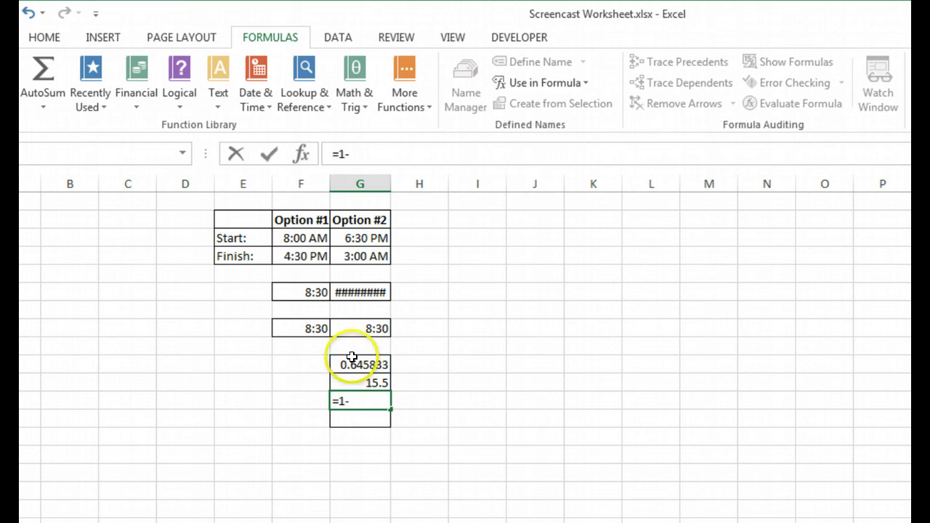
pyautogui.click(353, 363)
pyautogui.press('Return')
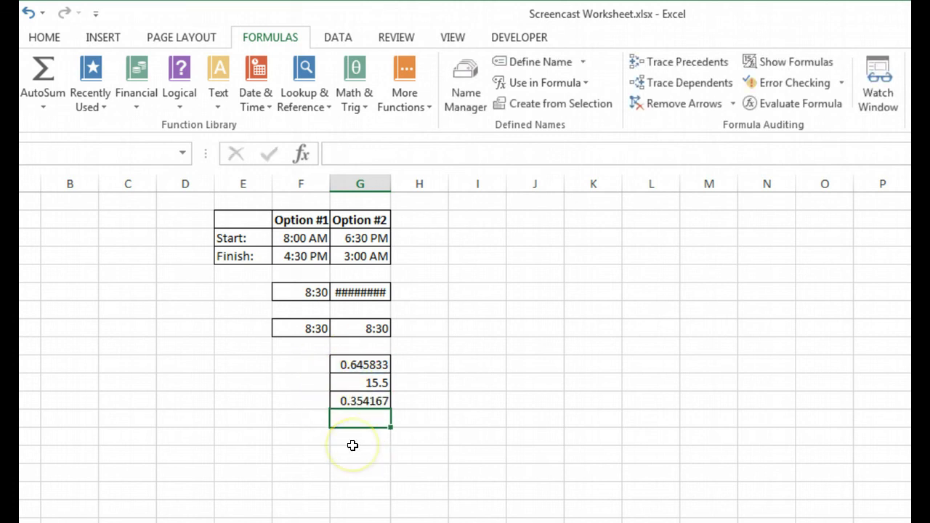
pyautogui.click(347, 364)
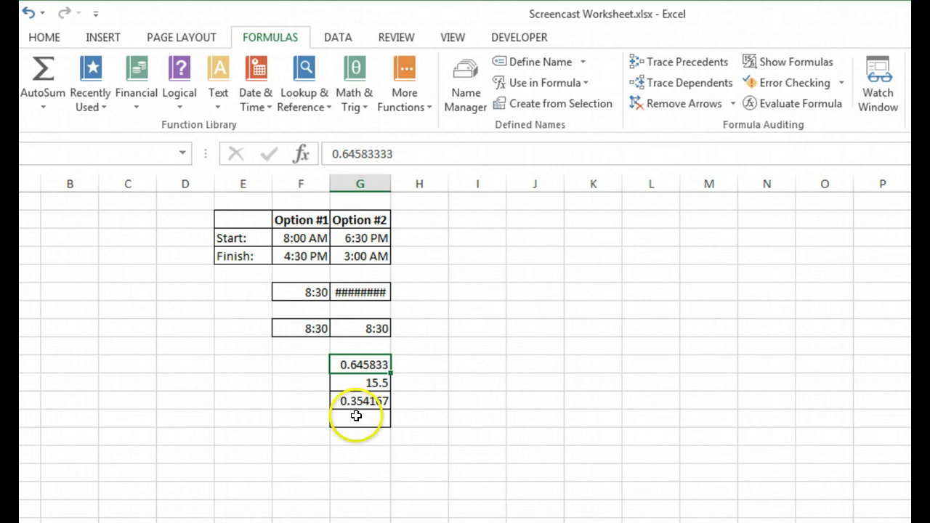
pyautogui.click(348, 401)
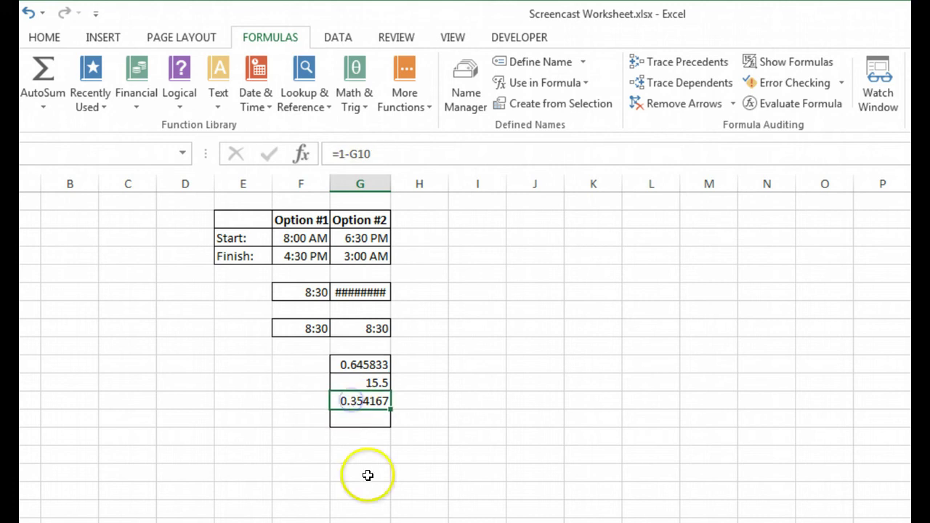
# Convert the remaining day fraction to hours in cell G13 with the formula =G12*24, and check the formula
pyautogui.click(362, 421)
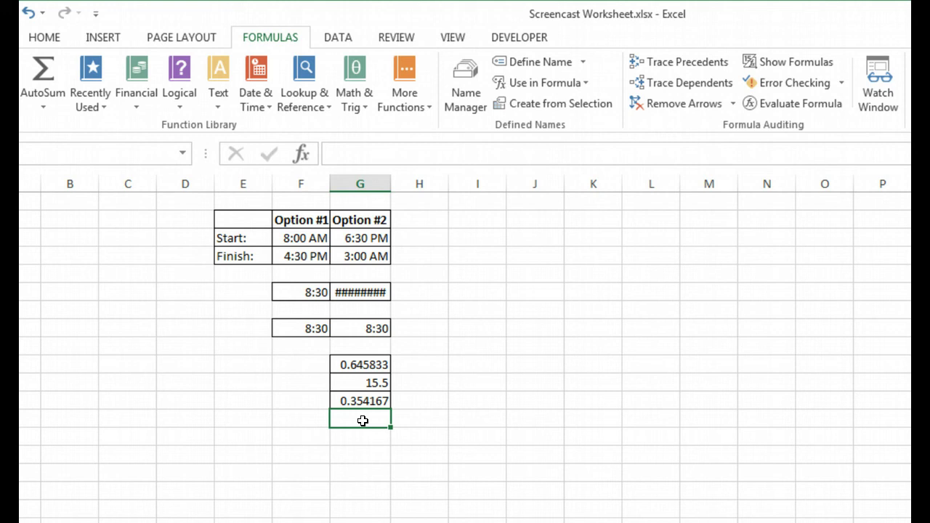
pyautogui.write('=')
pyautogui.click(359, 398)
pyautogui.write('*')
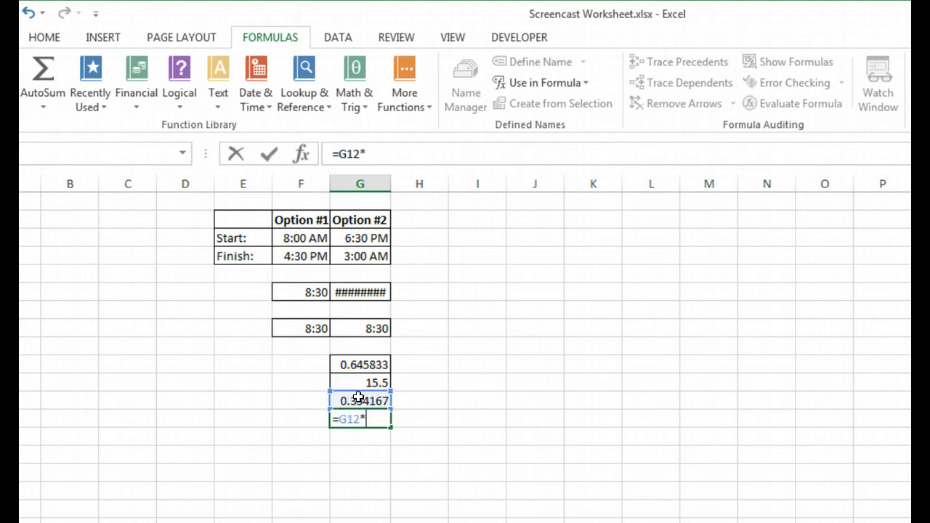
pyautogui.write('24')
pyautogui.press('Return')
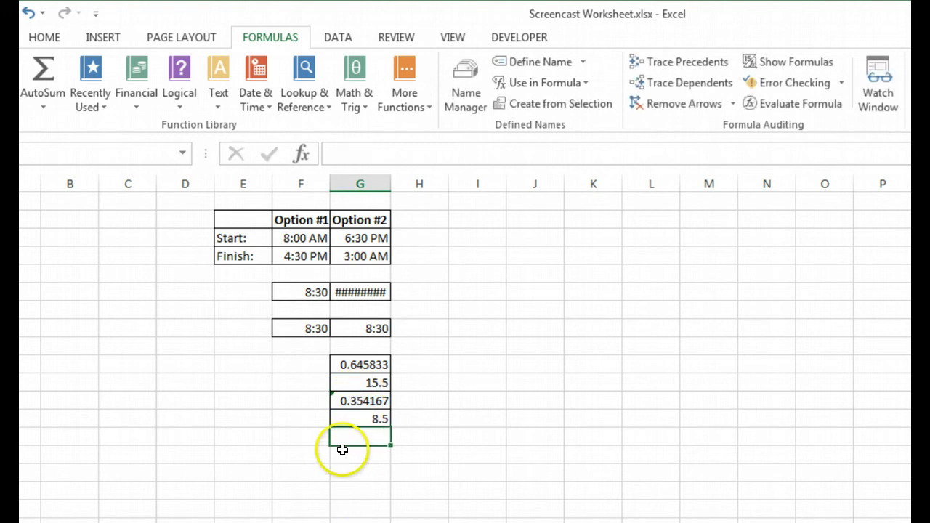
pyautogui.click(359, 420)
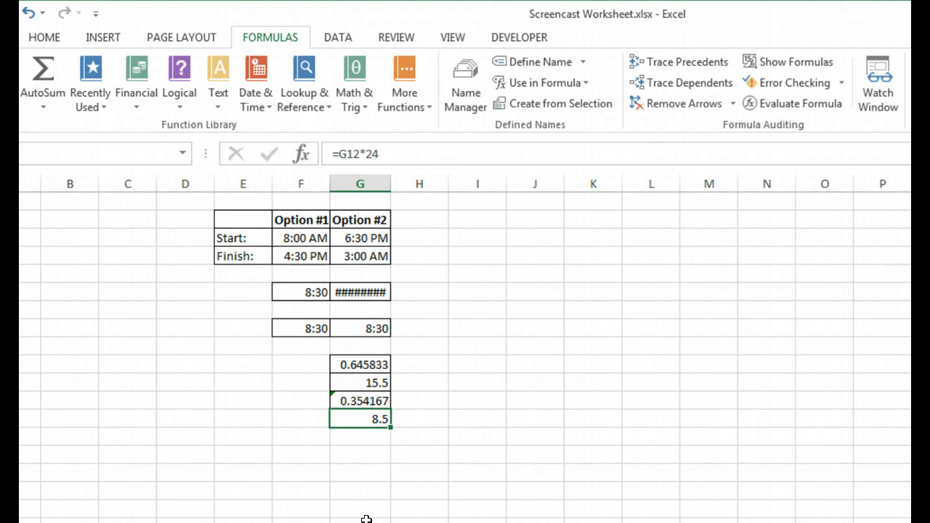
# Check the hint on G6, evaluate G8's MOD formula through to its final result for comparison with G13, and close the evaluation
pyautogui.click(370, 329)
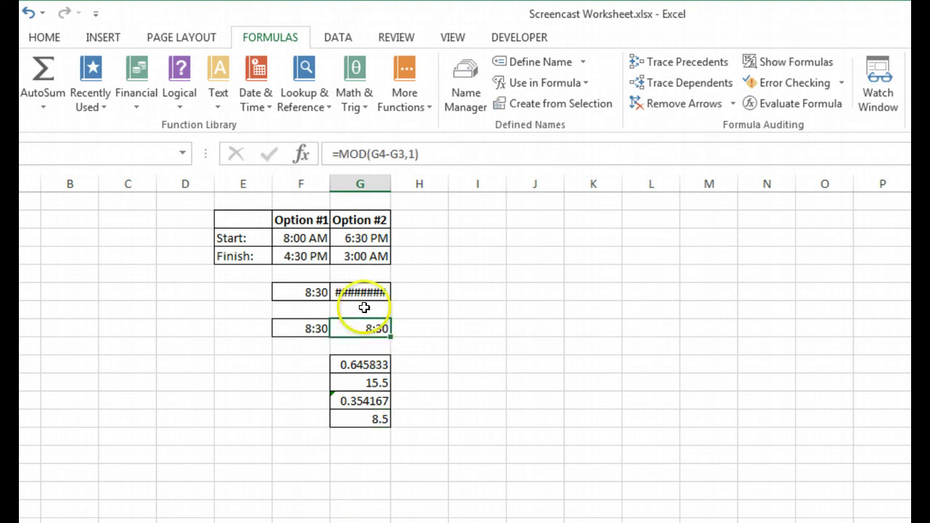
pyautogui.moveTo(364, 292)
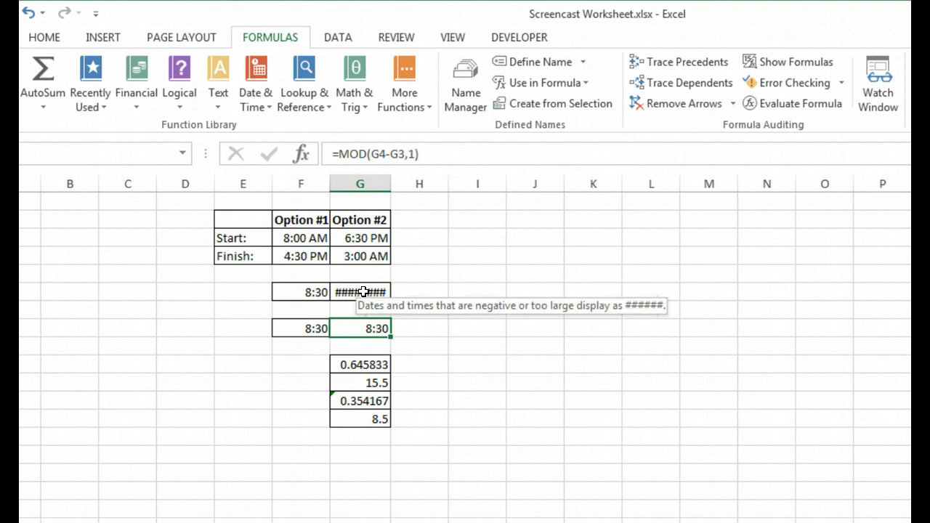
pyautogui.click(799, 103)
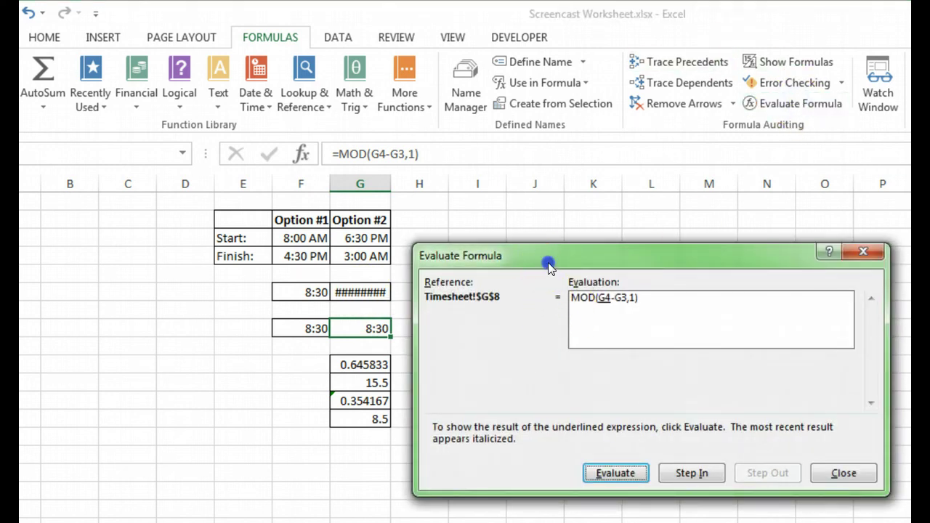
pyautogui.moveTo(548, 262); pyautogui.dragTo(554, 255)
pyautogui.click(602, 469)
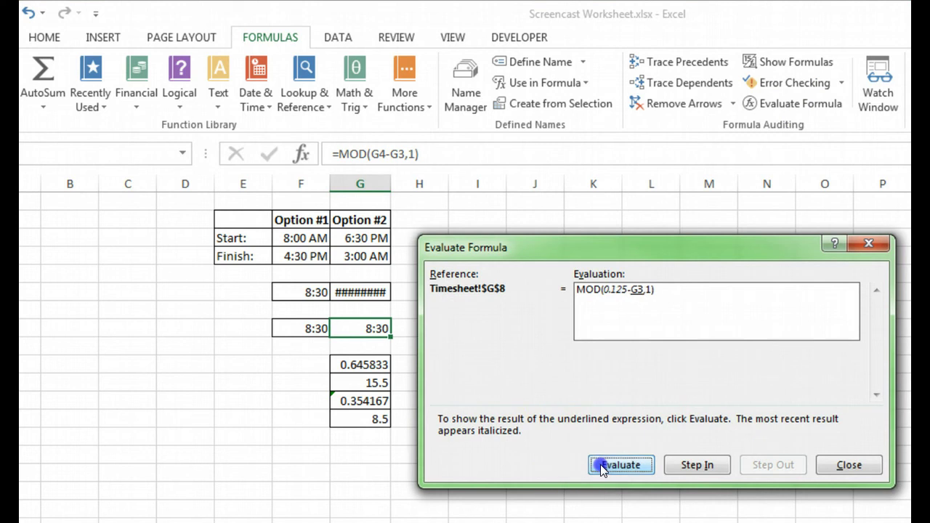
pyautogui.click(603, 468)
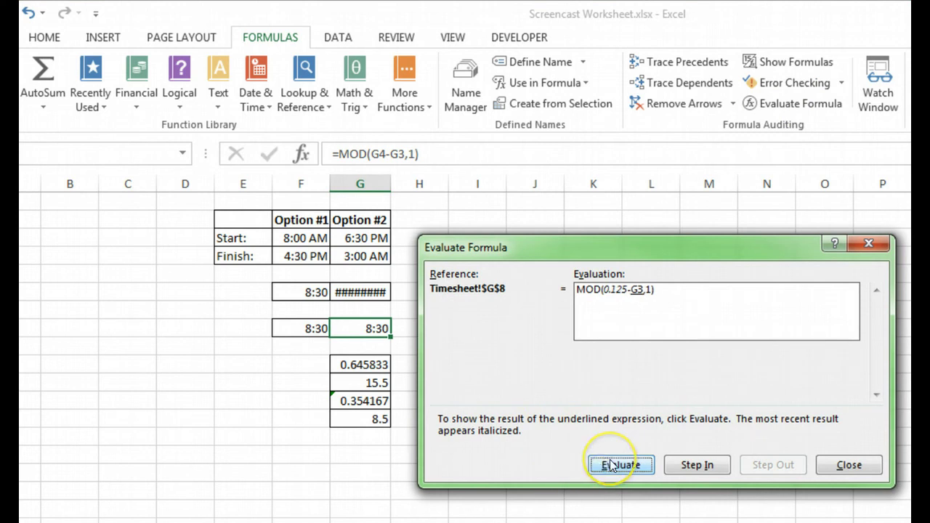
pyautogui.click(610, 466)
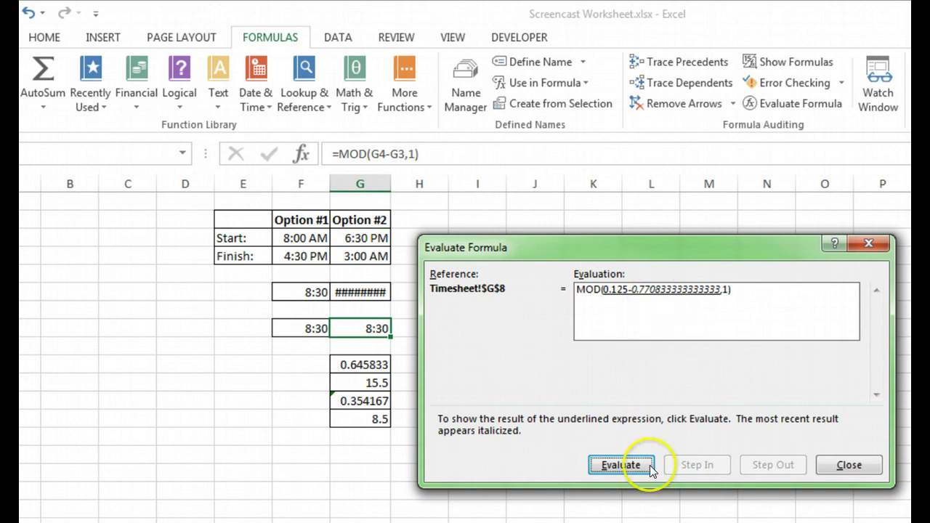
pyautogui.click(614, 463)
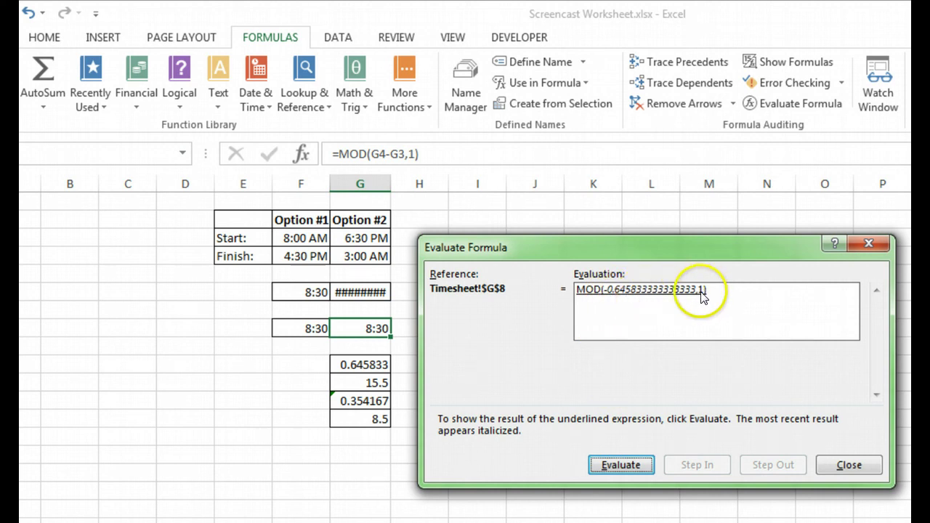
pyautogui.click(622, 465)
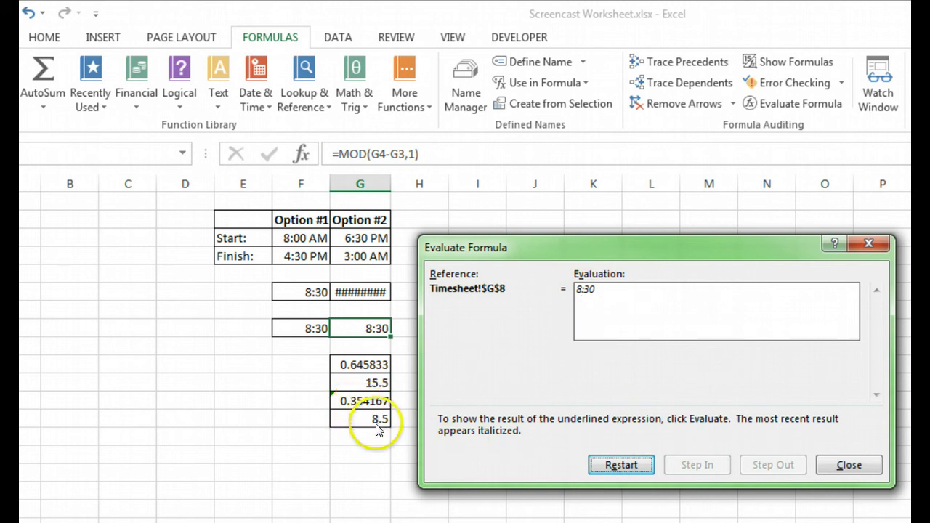
pyautogui.click(826, 465)
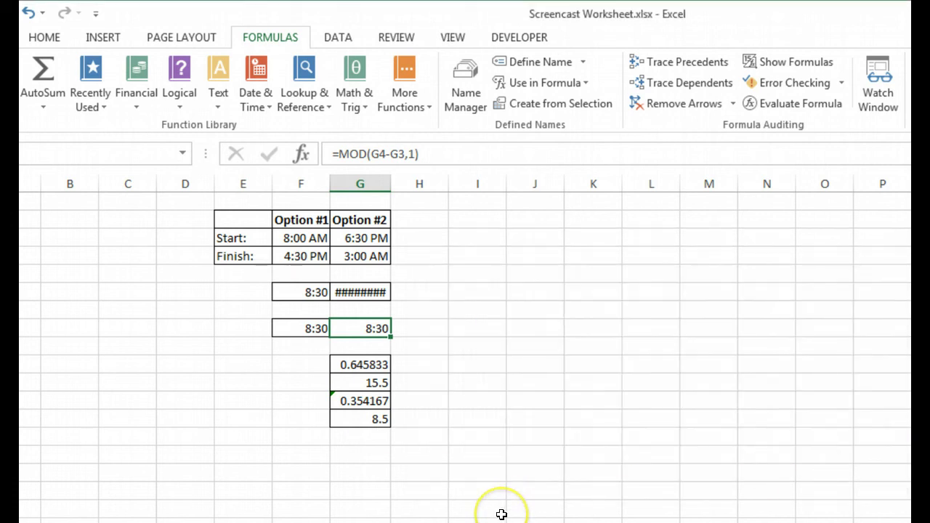